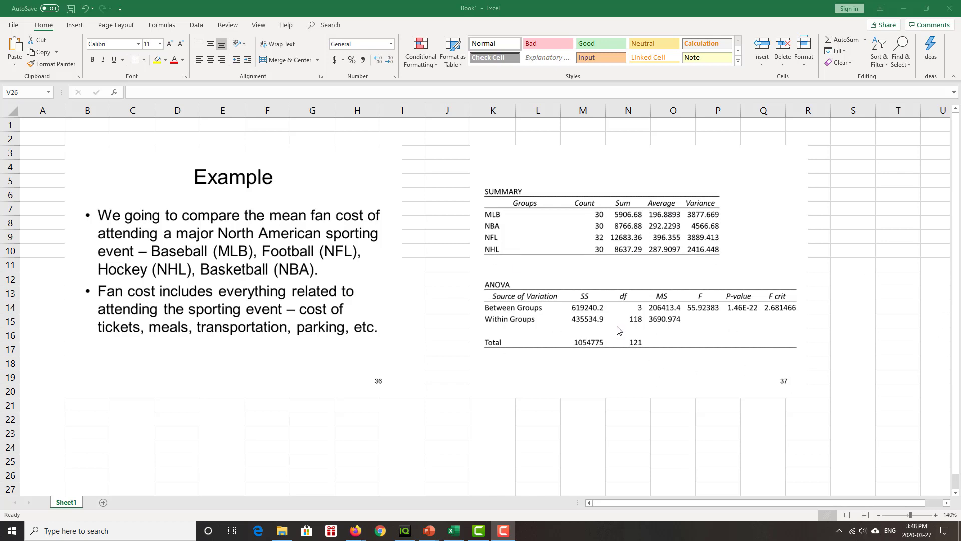
# Scroll right beside the ANOVA output and label cells T3 and T4 'Ho' and 'Ha'.
pyautogui.click(948, 504)
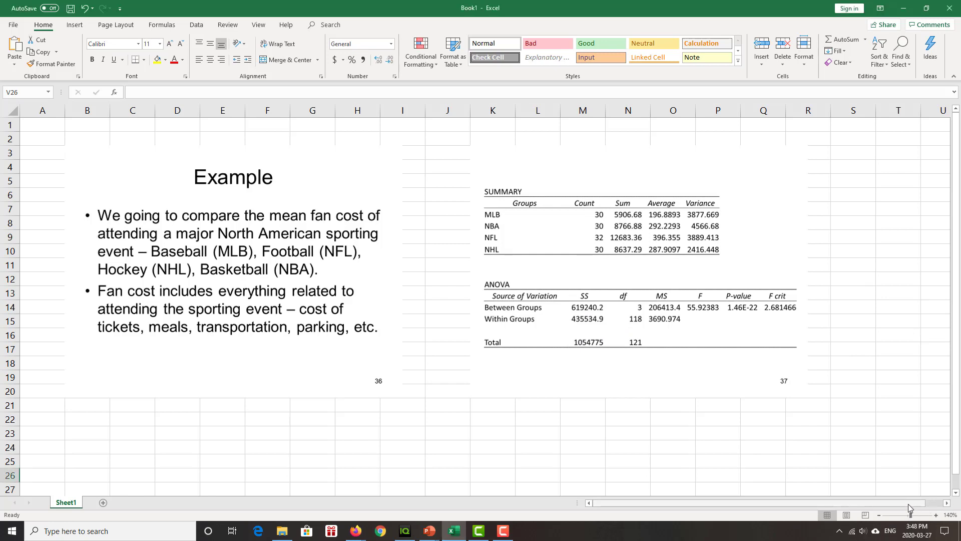
pyautogui.click(947, 503)
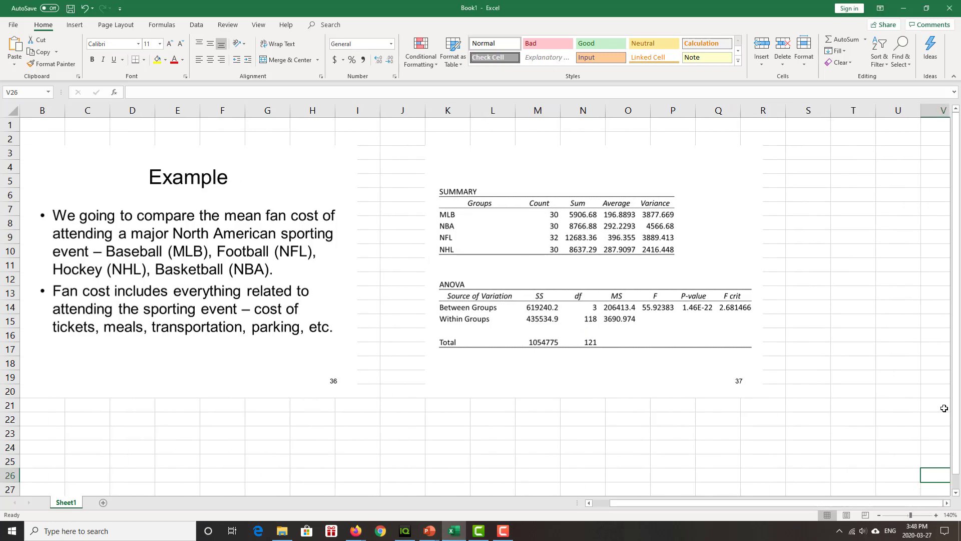
pyautogui.click(947, 503)
pyautogui.click(946, 503)
pyautogui.click(947, 504)
pyautogui.click(947, 504)
pyautogui.click(947, 504)
pyautogui.click(946, 504)
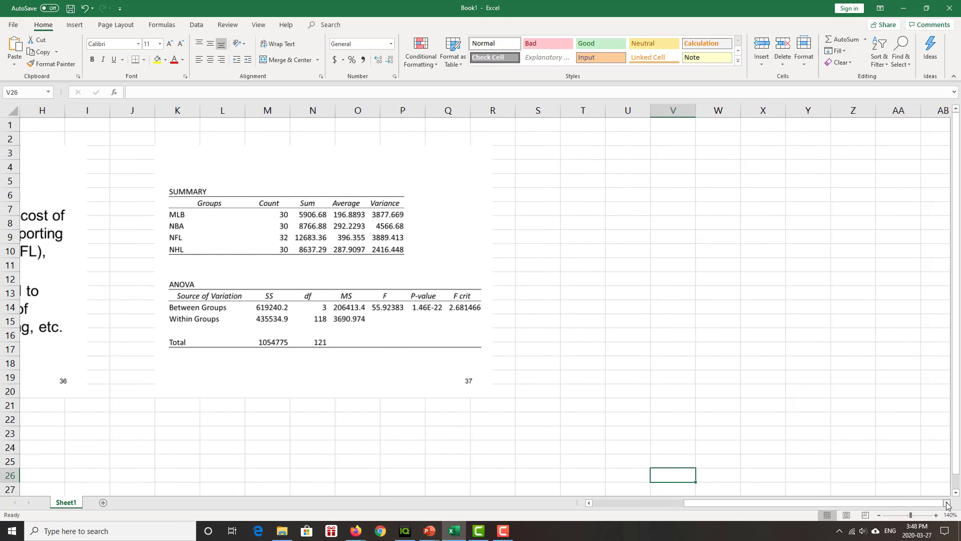
pyautogui.click(947, 503)
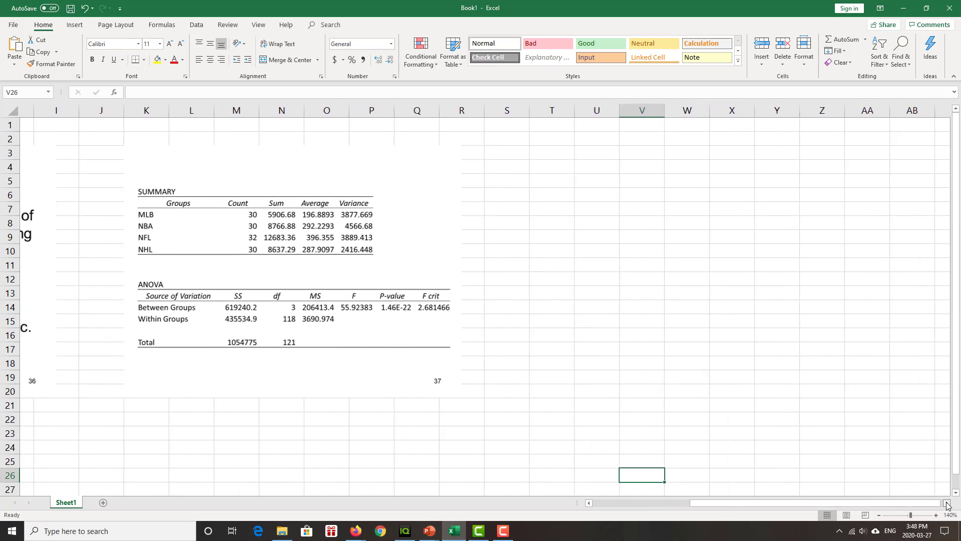
pyautogui.click(554, 156)
pyautogui.write('H')
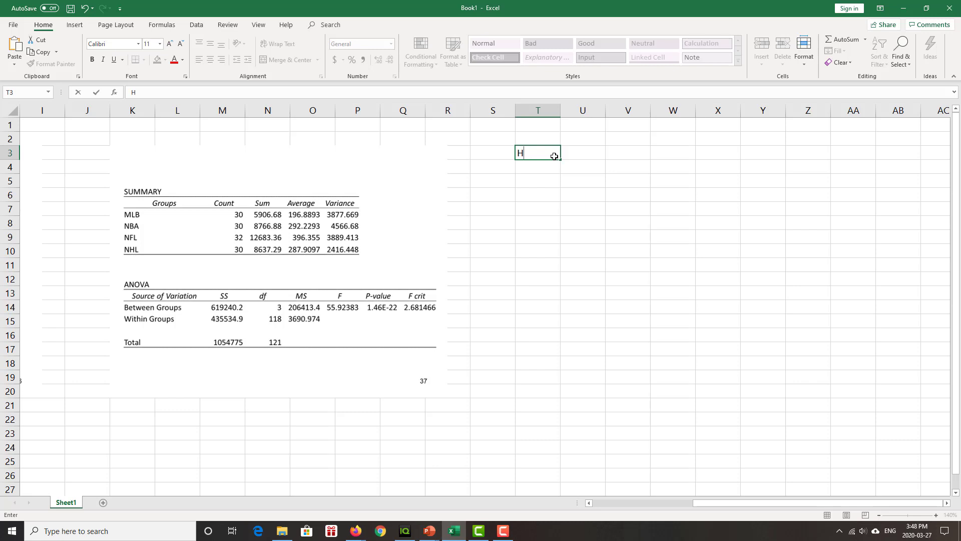
pyautogui.write('o')
pyautogui.press('Return')
pyautogui.write('H')
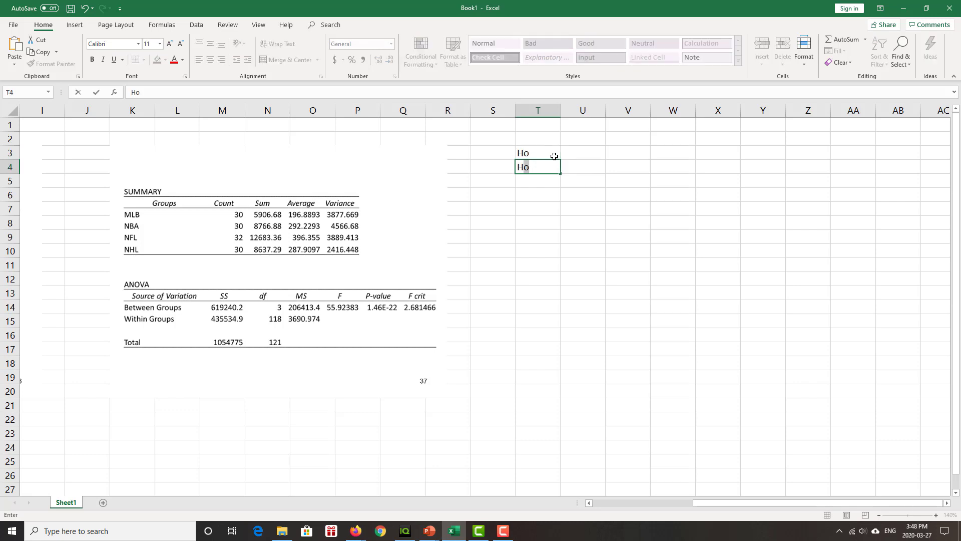
pyautogui.write('a')
pyautogui.click(591, 155)
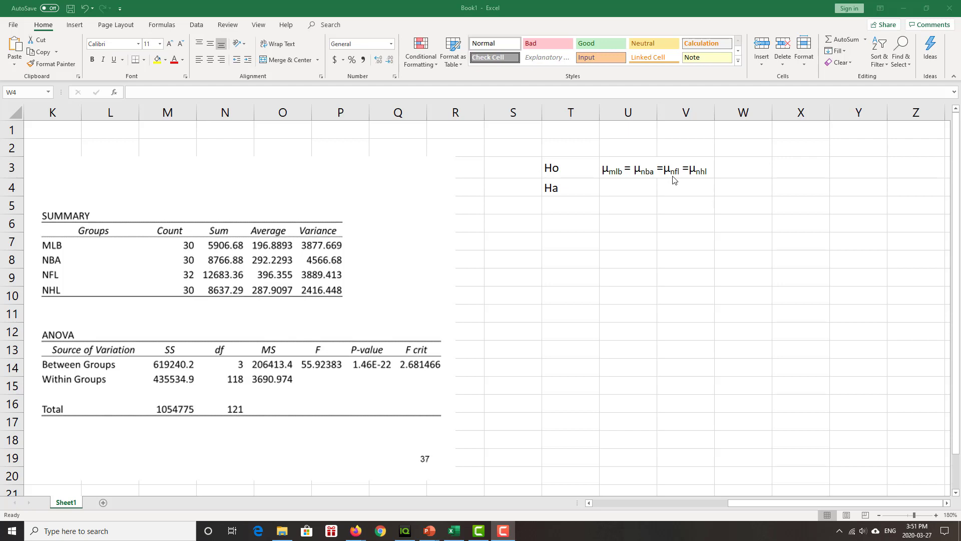
# Enter 'at least one mean fan cost is different' in U4 as the alternative hypothesis.
pyautogui.click(618, 188)
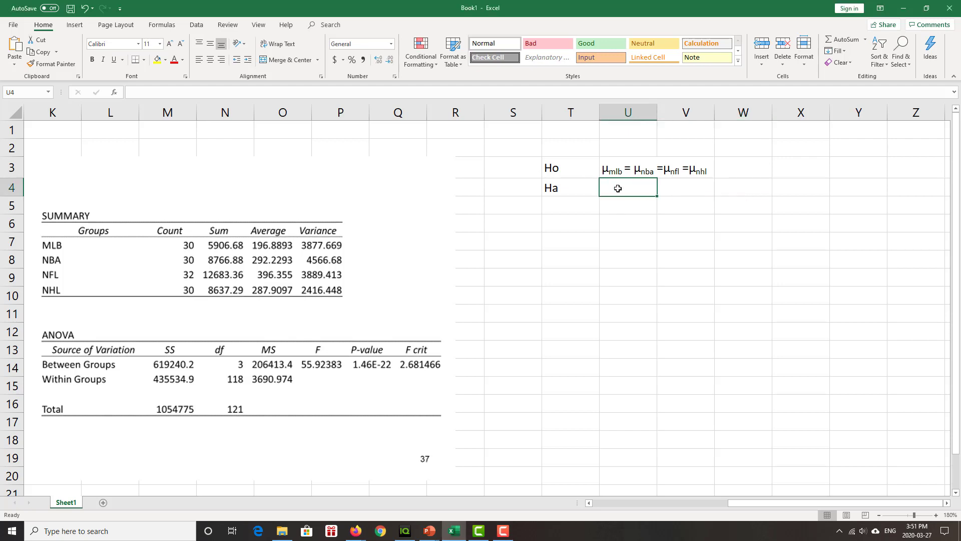
pyautogui.write('at')
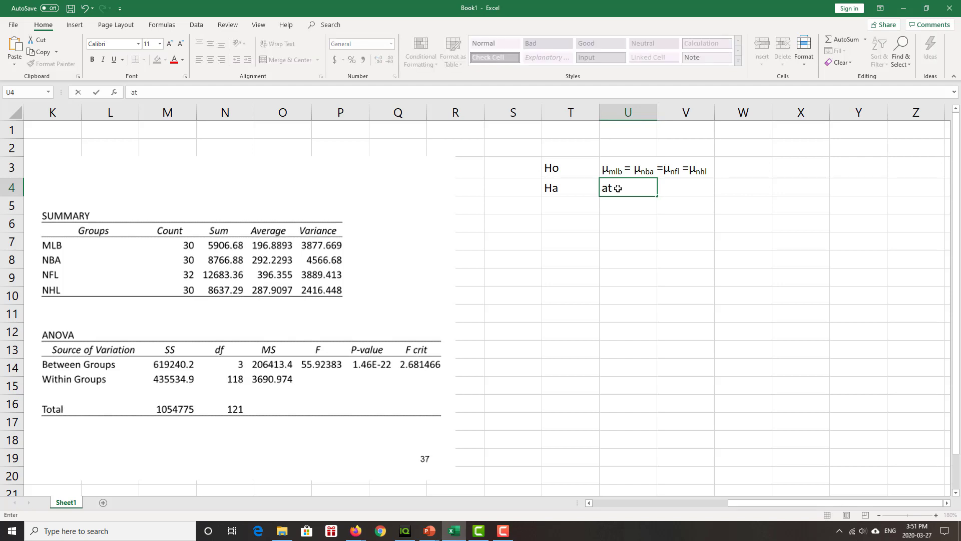
pyautogui.write(' leas')
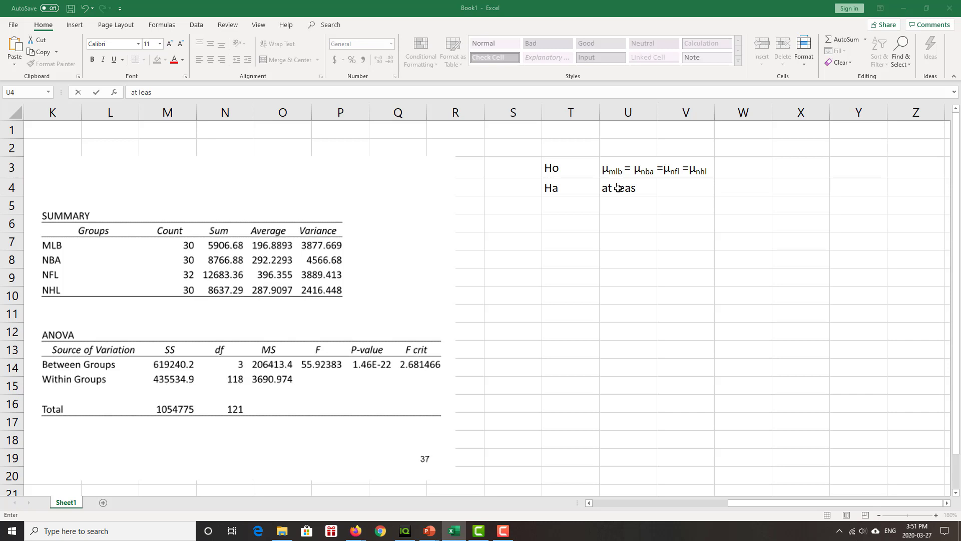
pyautogui.click(639, 188)
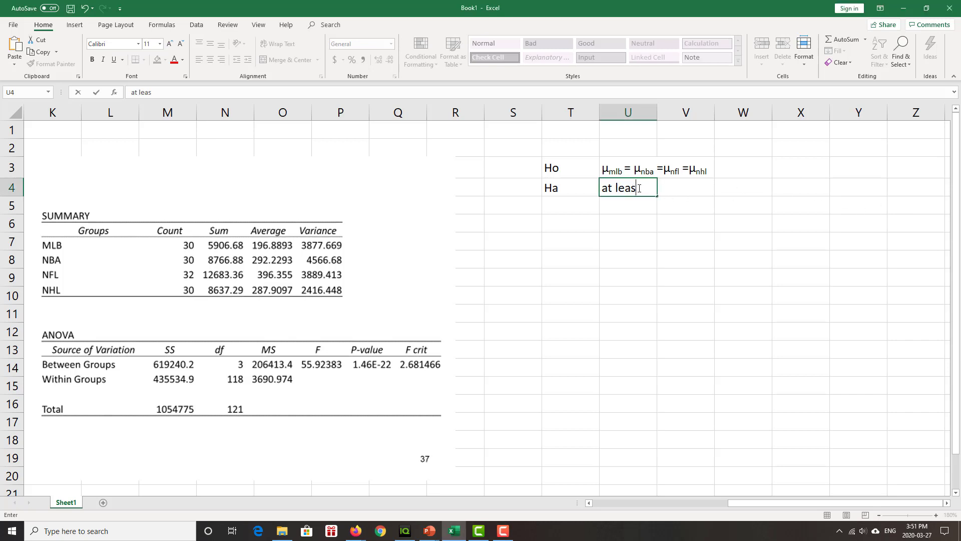
pyautogui.write('t one mean fa')
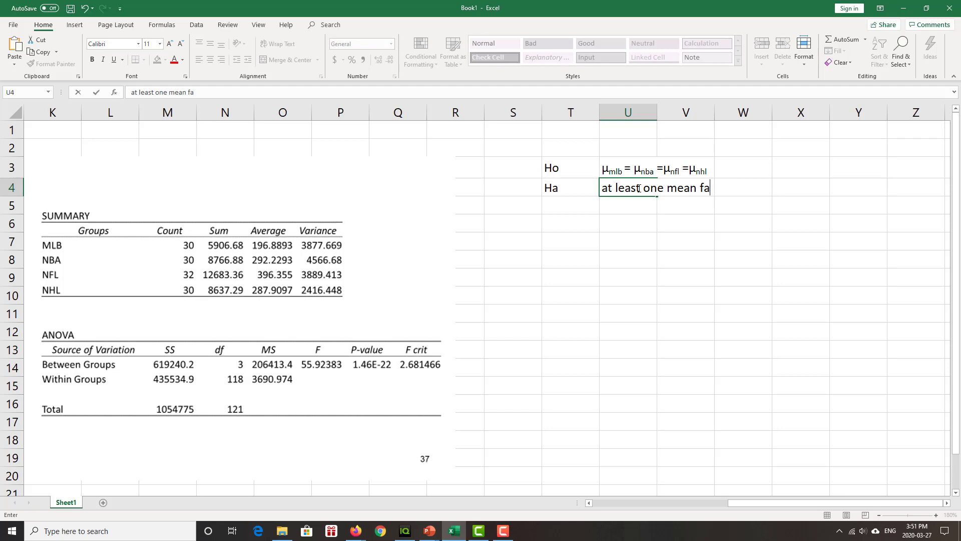
pyautogui.write('n cost is different')
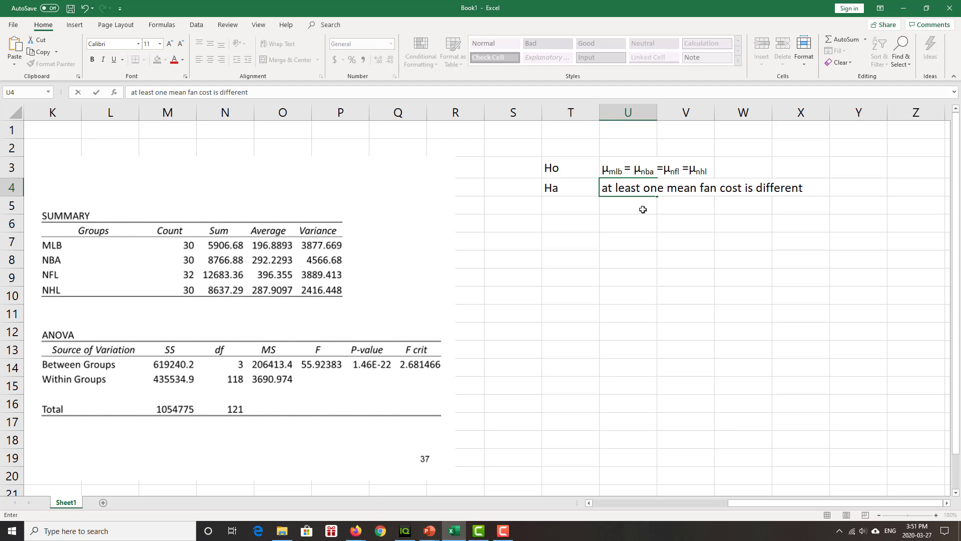
pyautogui.click(574, 225)
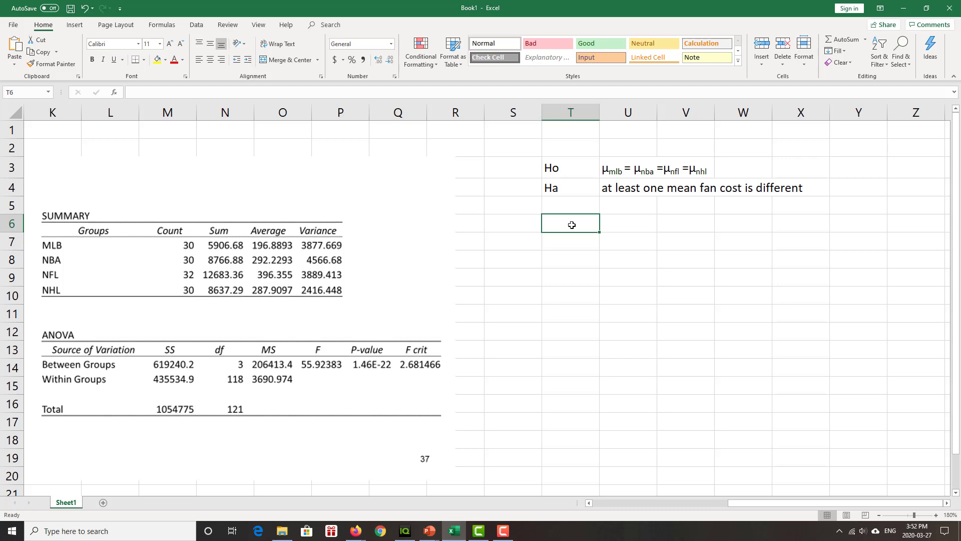
# Enter 'Alpha = 0.05' and 'F= 55.9' below the hypotheses.
pyautogui.write('Alph')
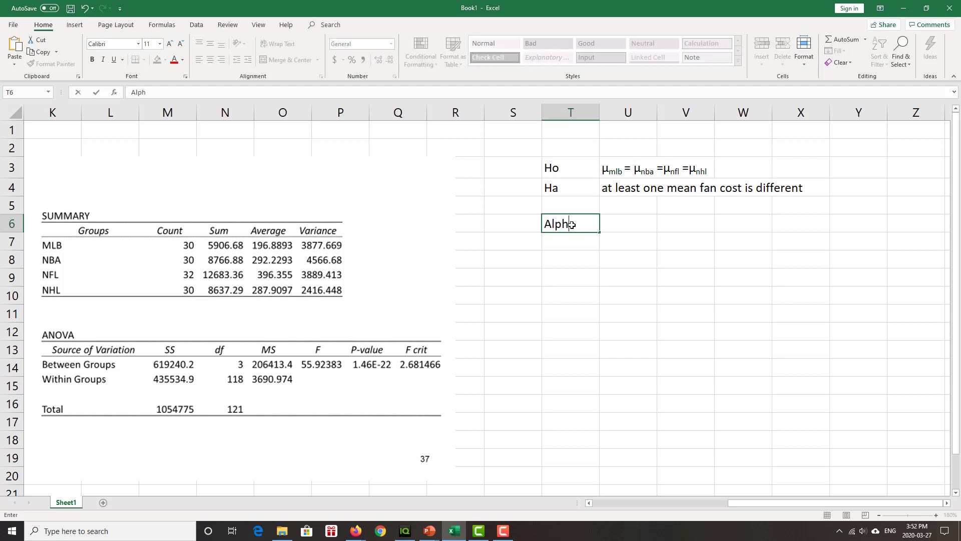
pyautogui.write('a = 0.05')
pyautogui.click(553, 262)
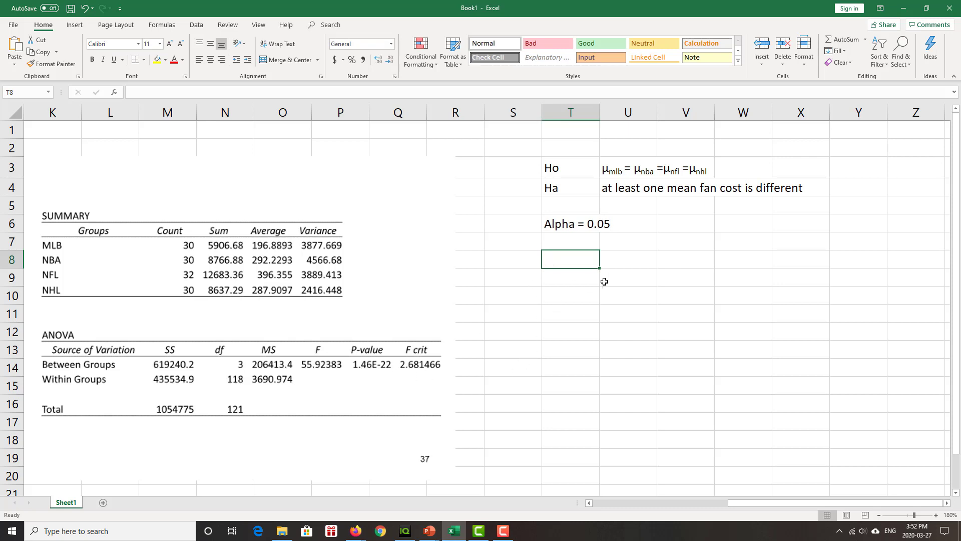
pyautogui.write('F=')
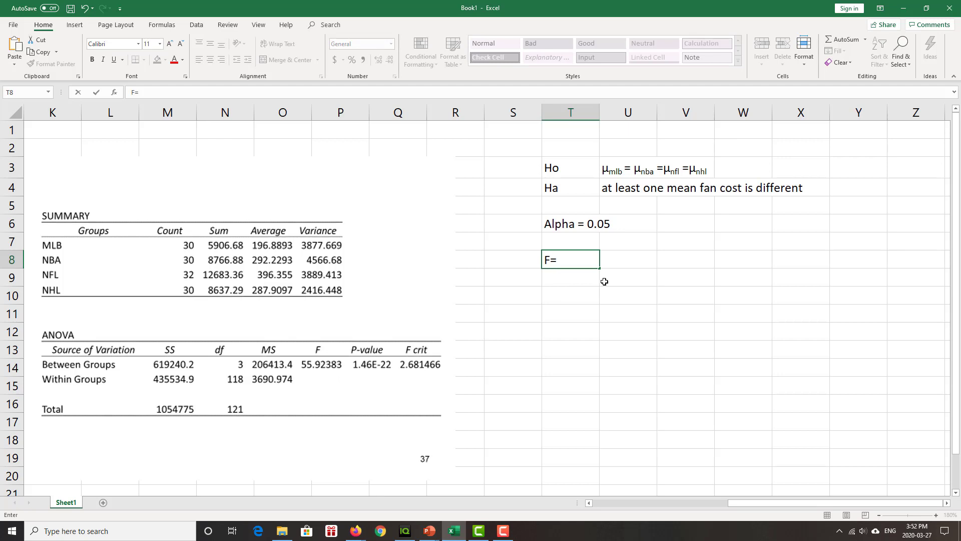
pyautogui.write(' 55.9')
pyautogui.click(610, 262)
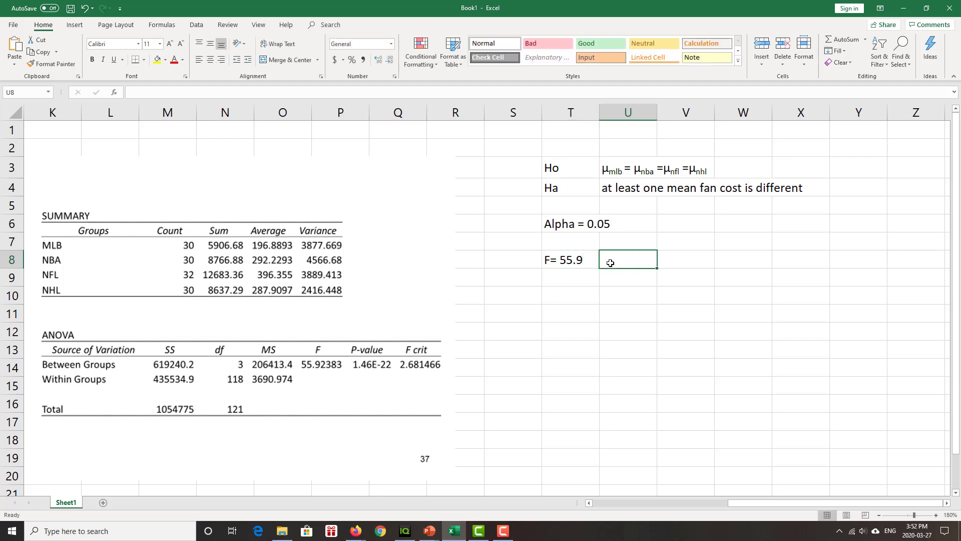
# Record 'num df = 3' in U8 and 'den df = 118' in U9.
pyautogui.write('num df')
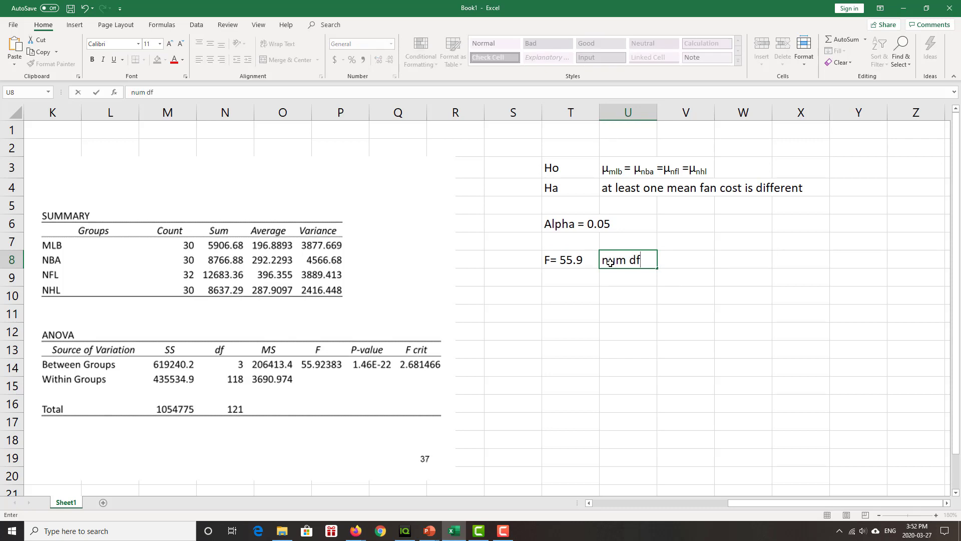
pyautogui.write(' = 3')
pyautogui.click(625, 275)
pyautogui.write('den')
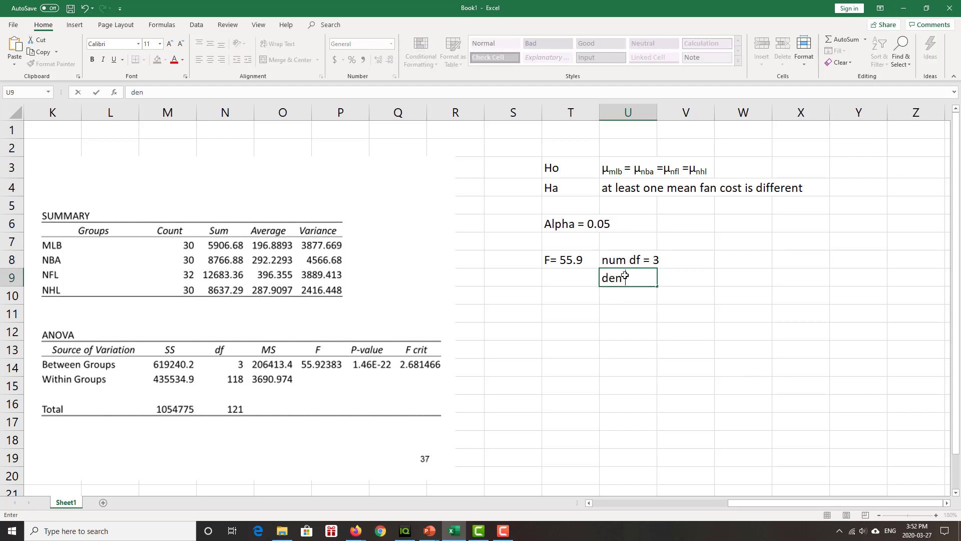
pyautogui.write(' df =')
pyautogui.write('118')
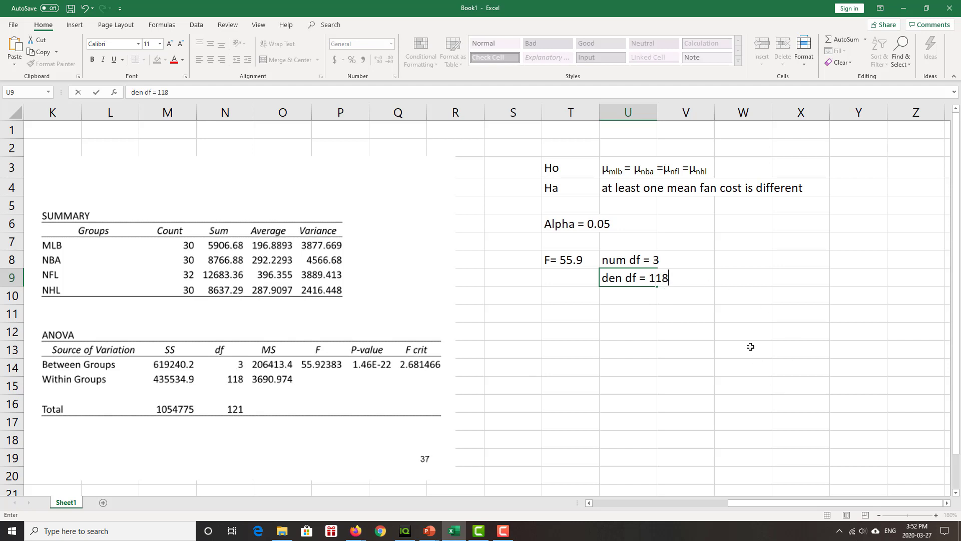
pyautogui.click(567, 315)
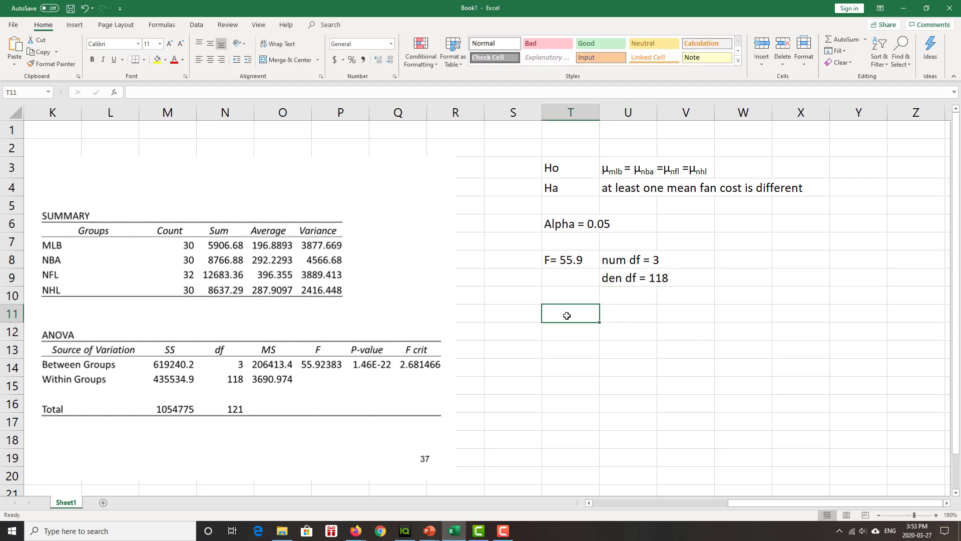
# Label T11 'Pvalue' and enter =3889.413/2416.448 in W8, giving ratio 1.609558.
pyautogui.write('Pvalue')
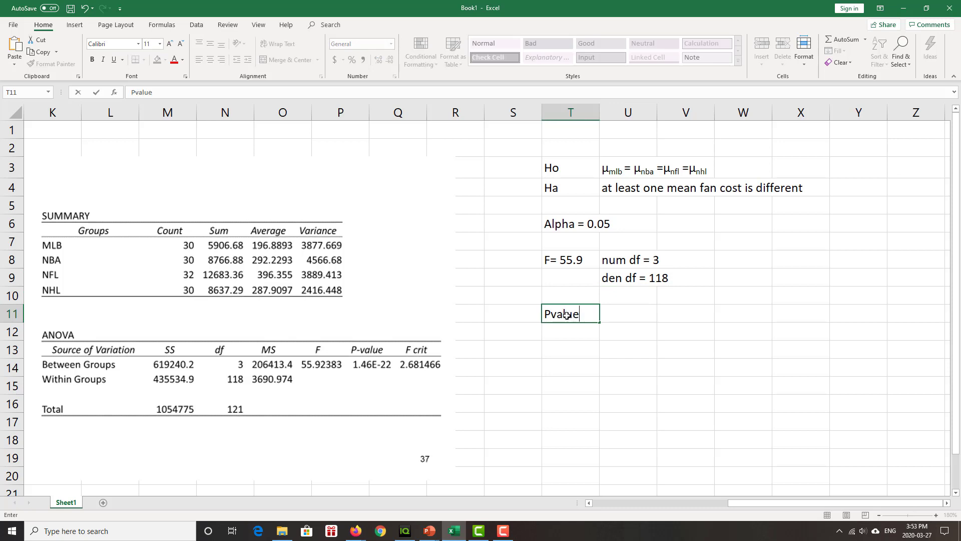
pyautogui.click(752, 264)
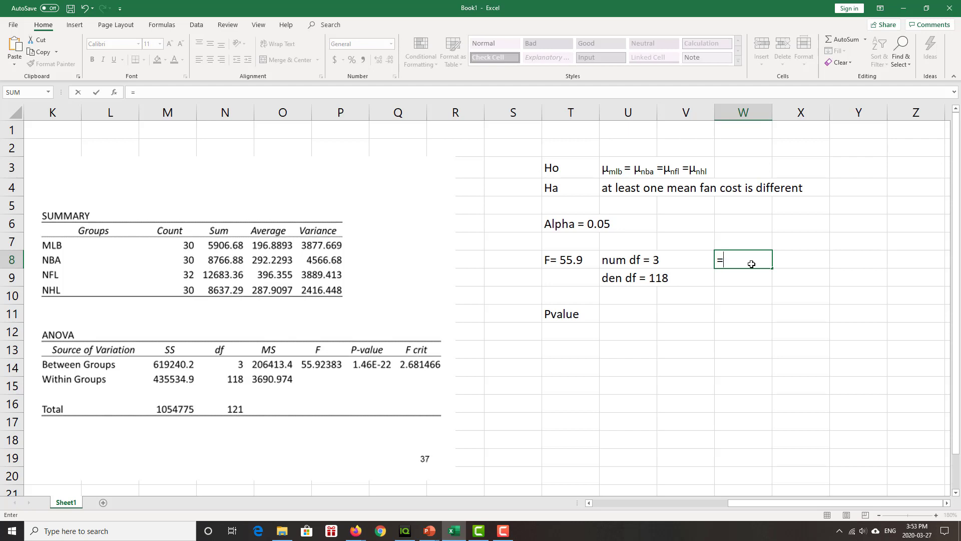
pyautogui.write('3889.413/')
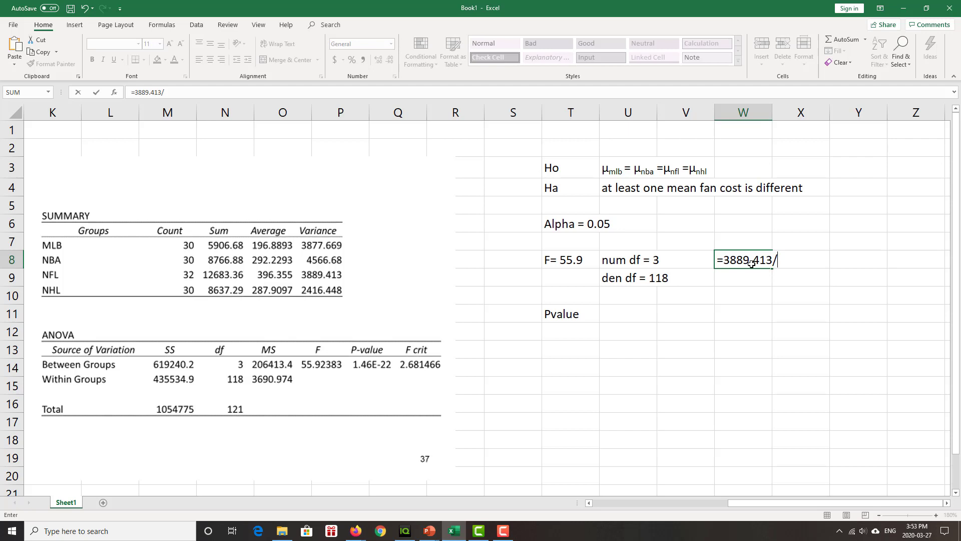
pyautogui.write('2416.448')
pyautogui.press('Return')
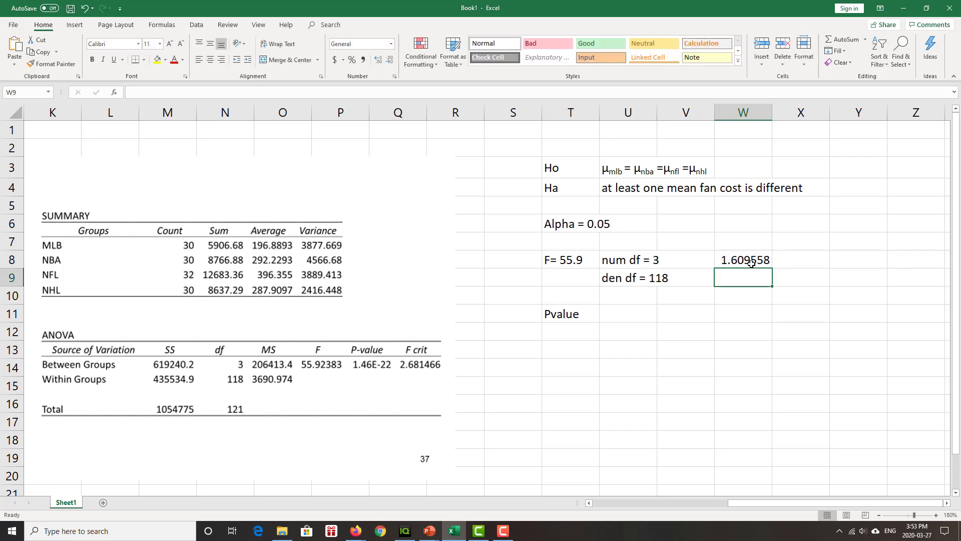
pyautogui.click(749, 259)
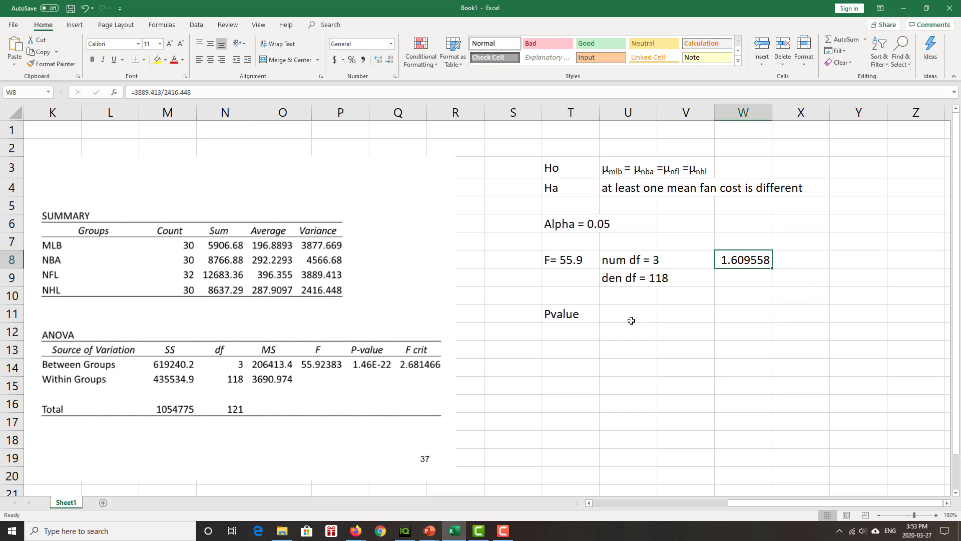
# Enter the p-value in U11 as '1.46 x 10' with a superscript -22 exponent.
pyautogui.click(629, 317)
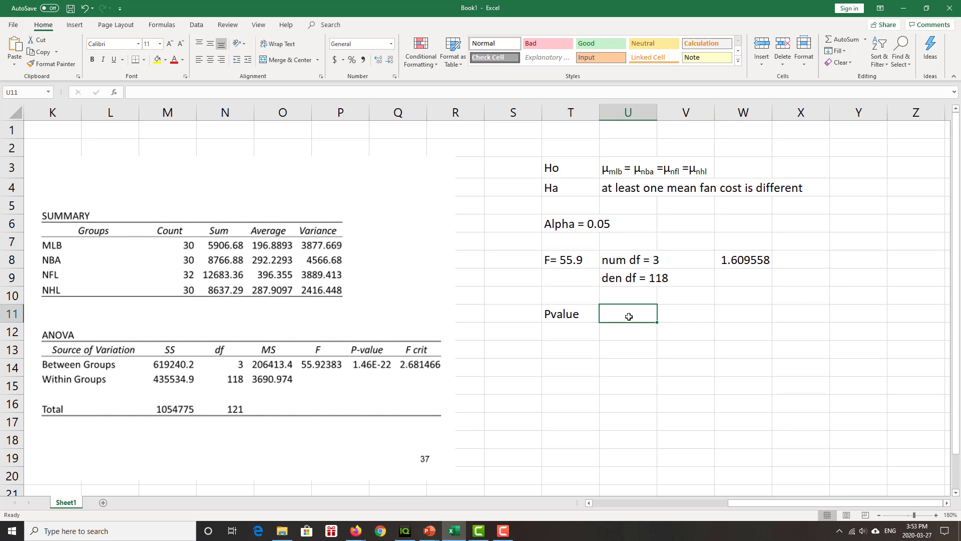
pyautogui.write('1.46')
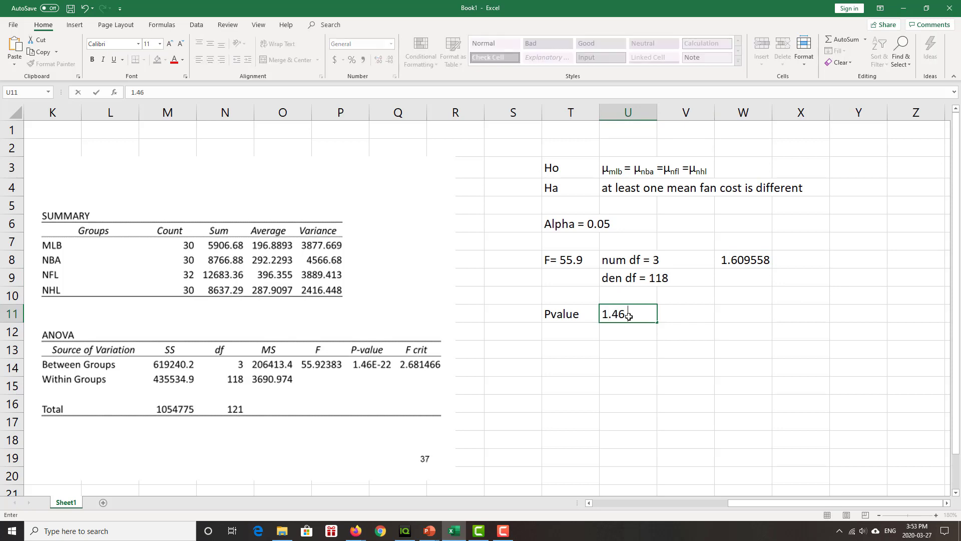
pyautogui.write(' x 10')
pyautogui.click(186, 78)
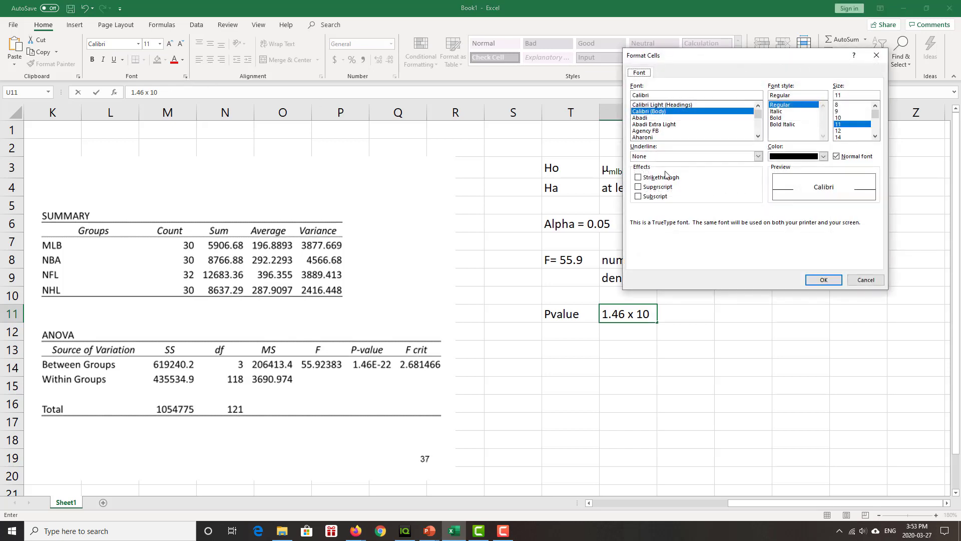
pyautogui.click(638, 187)
pyautogui.click(822, 278)
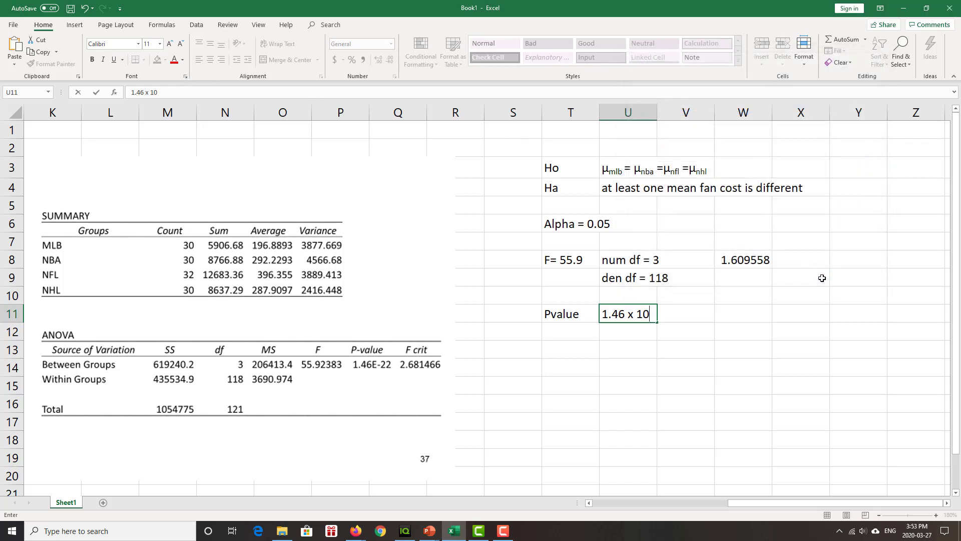
pyautogui.write('-22')
pyautogui.press('Return')
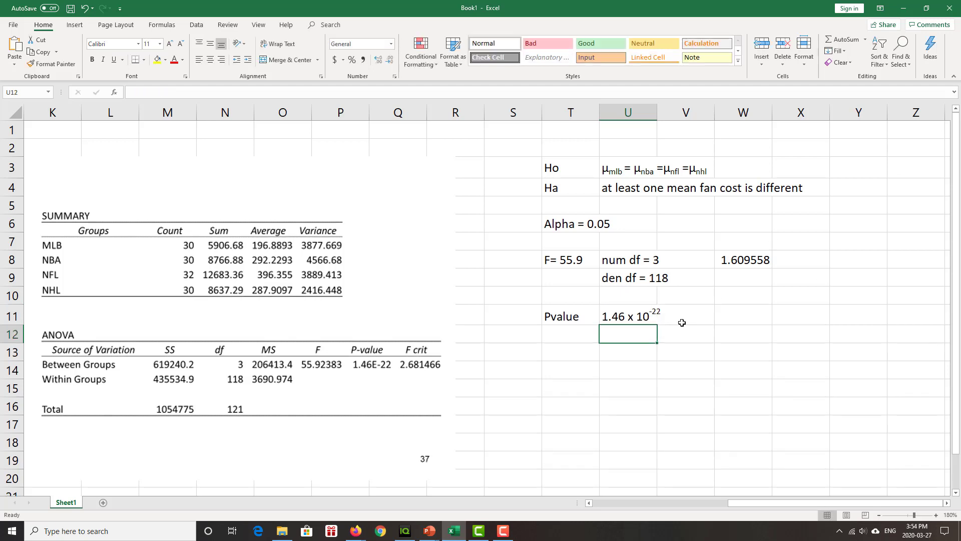
pyautogui.click(580, 354)
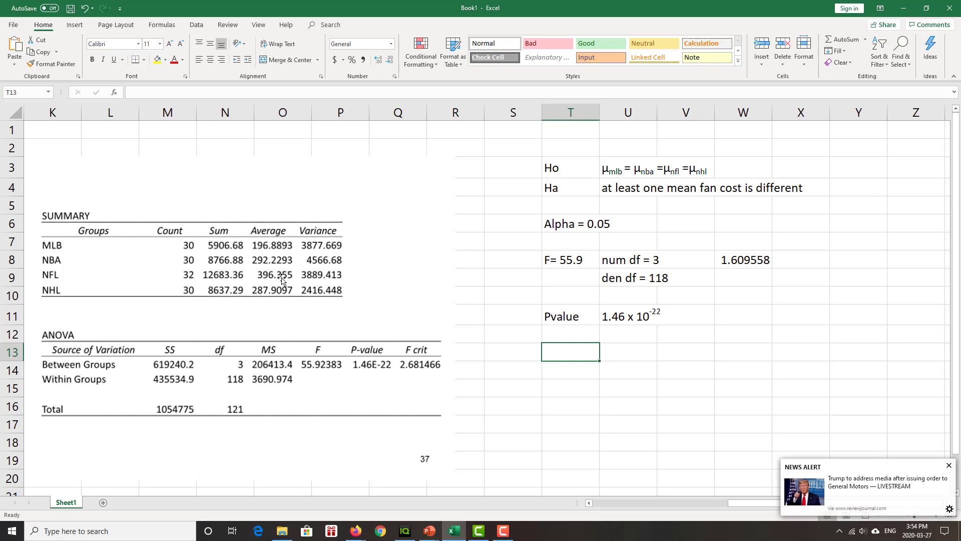
pyautogui.click(371, 279)
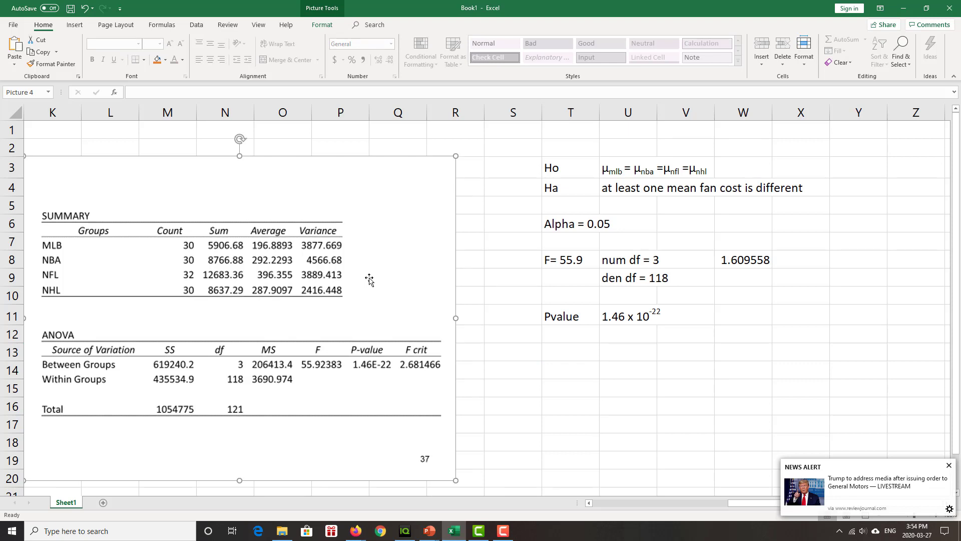